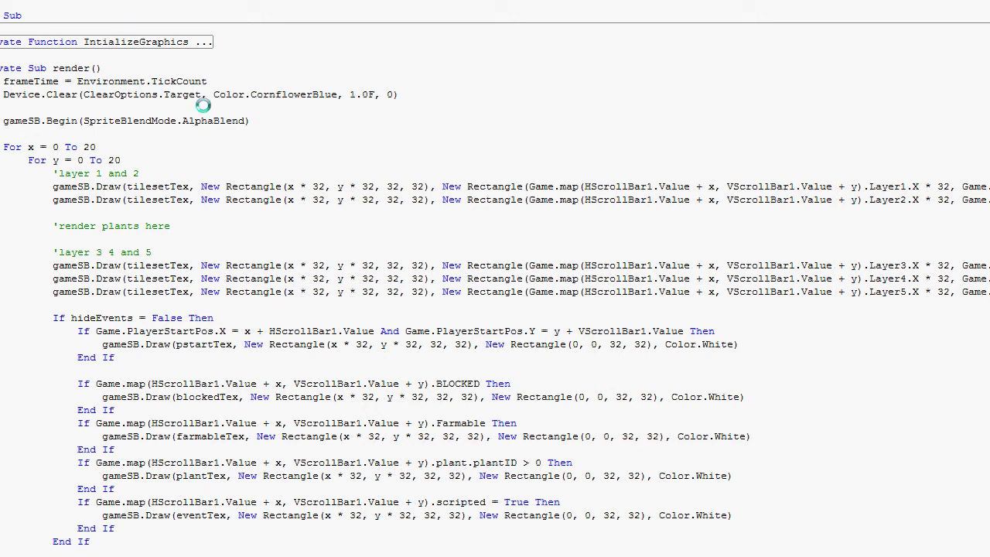
- Move the empty HE3Engine map editor window up-left so it fits on screen
scroll(372, 155, "right", 5)
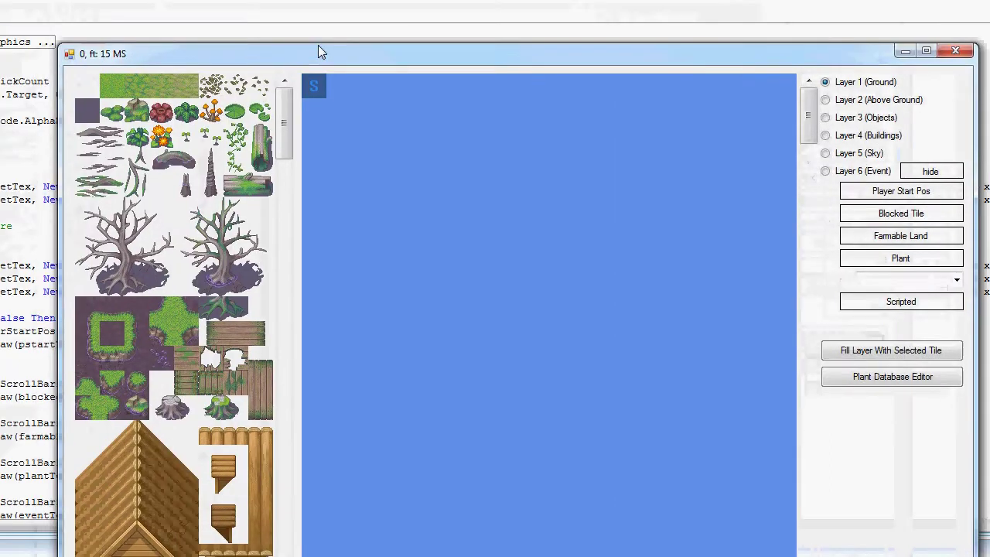
left_click_drag(318, 45, 294, 15)
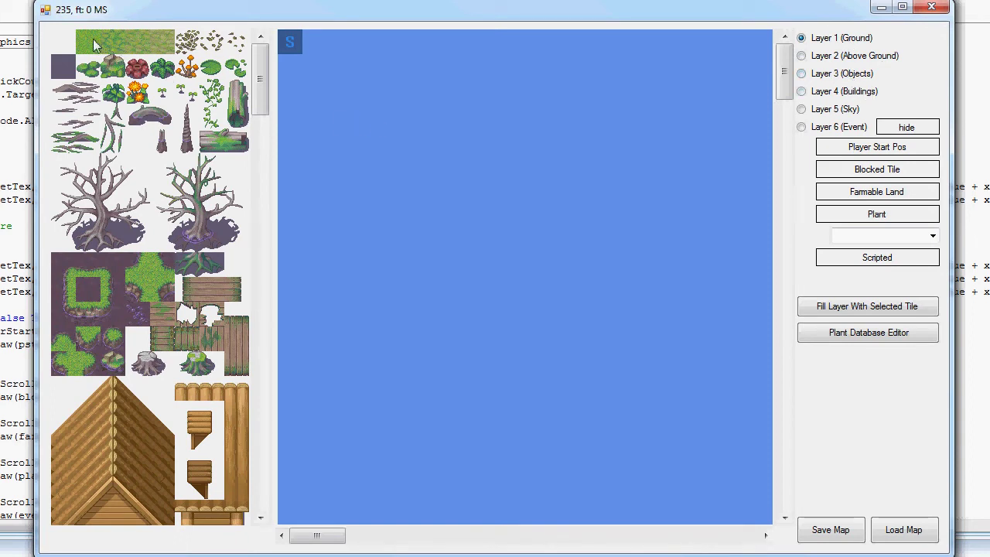
- Fill Layer 1 with grass and paint a rock border on Layer 2
left_click(898, 310)
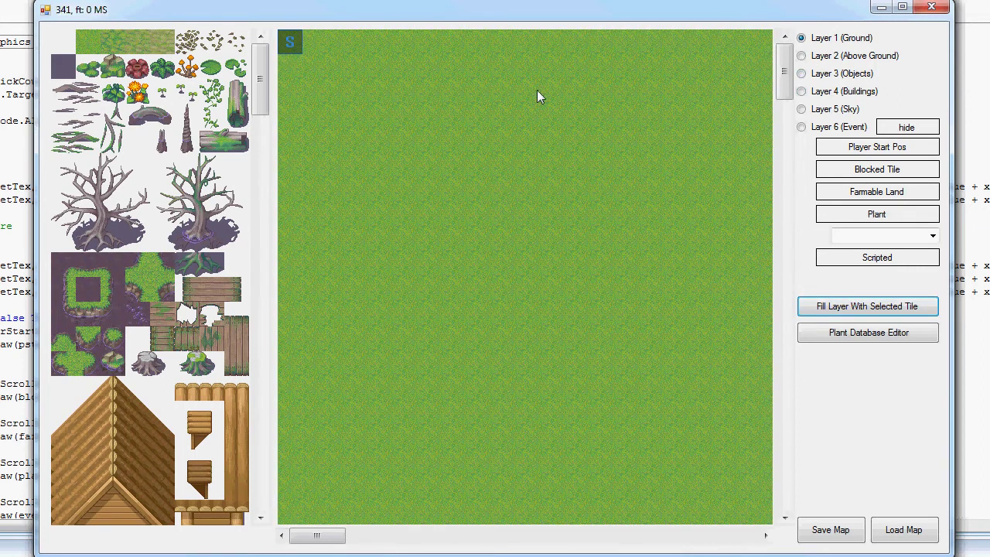
left_click(841, 56)
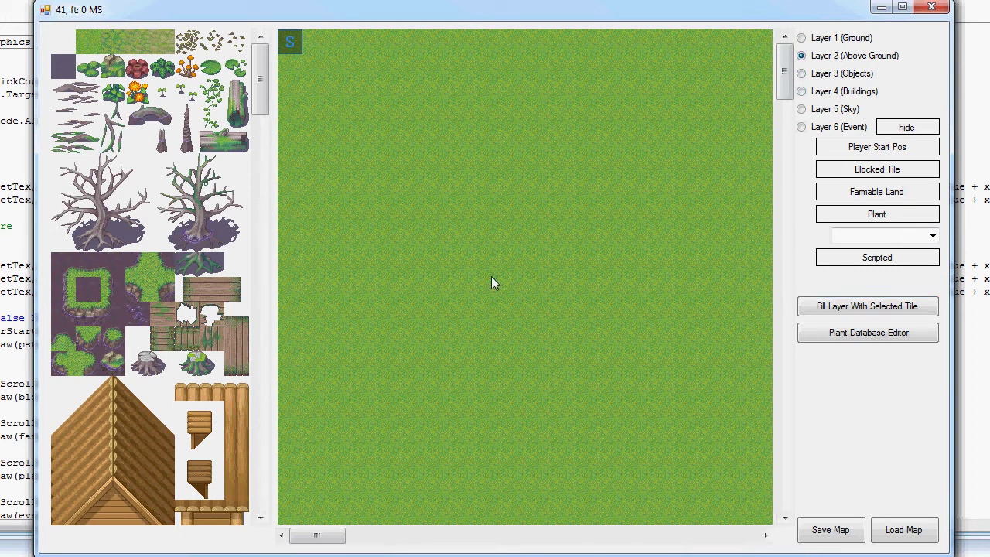
left_click_drag(463, 189, 439, 338)
mouse_move(475, 178)
left_mouse_down()
mouse_move(655, 176)
mouse_move(684, 231)
mouse_move(684, 326)
left_mouse_up()
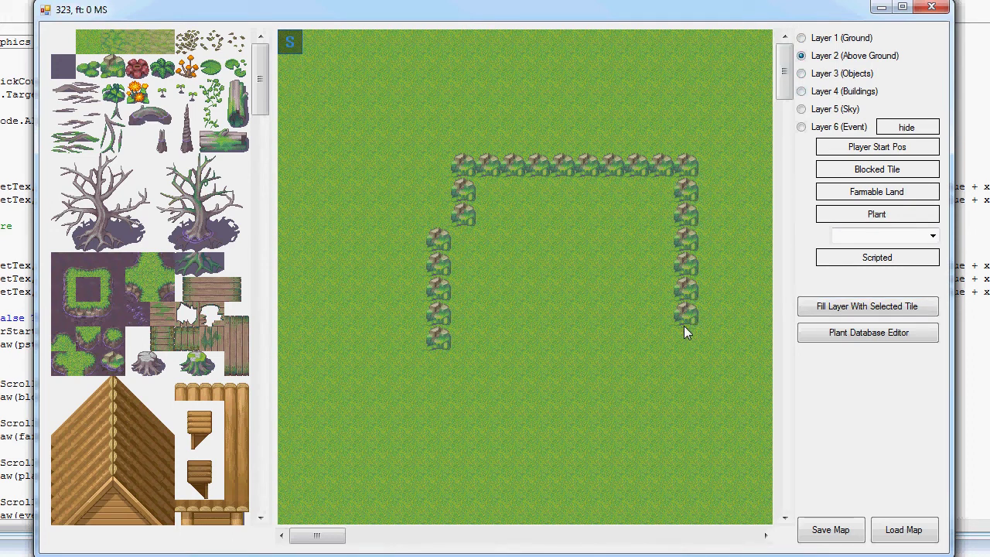
- Paint the whole interior of the rock border with dirt on Layer 1
left_click(845, 38)
left_click(166, 44)
mouse_move(504, 189)
left_mouse_down()
mouse_move(494, 244)
mouse_move(470, 249)
left_mouse_up()
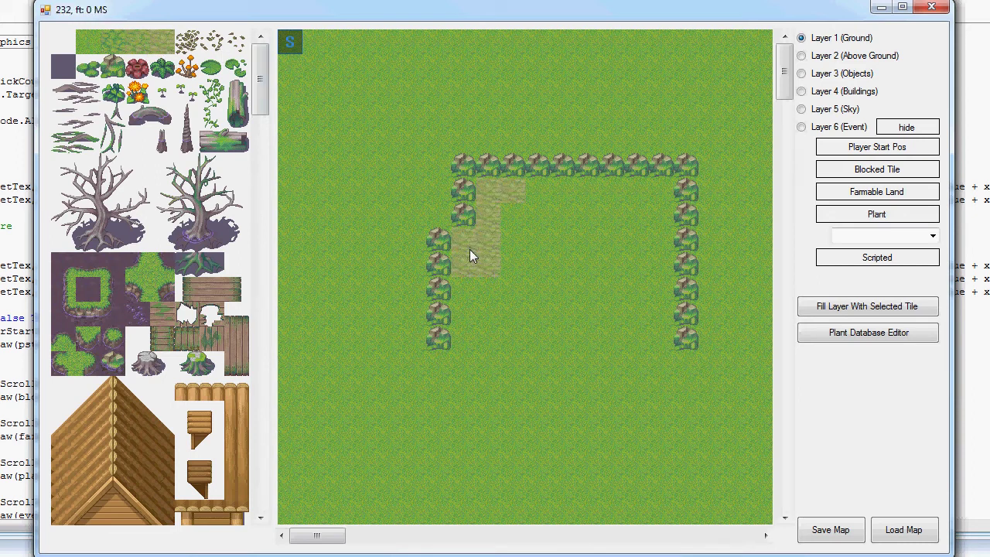
mouse_move(472, 333)
left_mouse_down()
mouse_move(650, 333)
mouse_move(659, 264)
mouse_move(650, 199)
mouse_move(566, 195)
mouse_move(661, 198)
mouse_move(613, 198)
mouse_move(510, 234)
mouse_move(590, 242)
left_mouse_up()
mouse_move(638, 285)
left_mouse_down()
mouse_move(597, 311)
mouse_move(498, 310)
mouse_move(486, 286)
mouse_move(605, 272)
mouse_move(530, 260)
mouse_move(611, 279)
mouse_move(563, 262)
mouse_move(656, 337)
left_mouse_up()
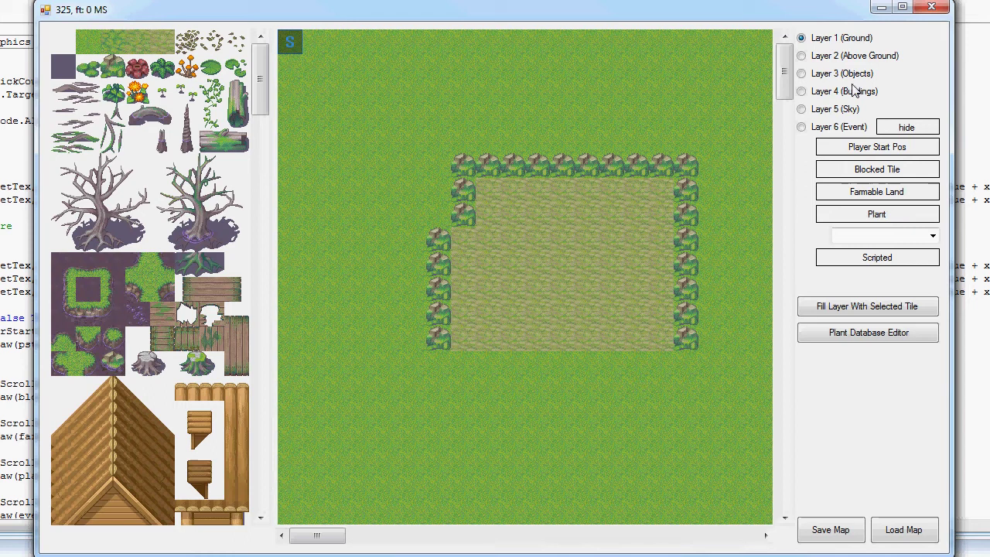
- On the Event layer, place the player start marker S just below the plot
left_click(847, 130)
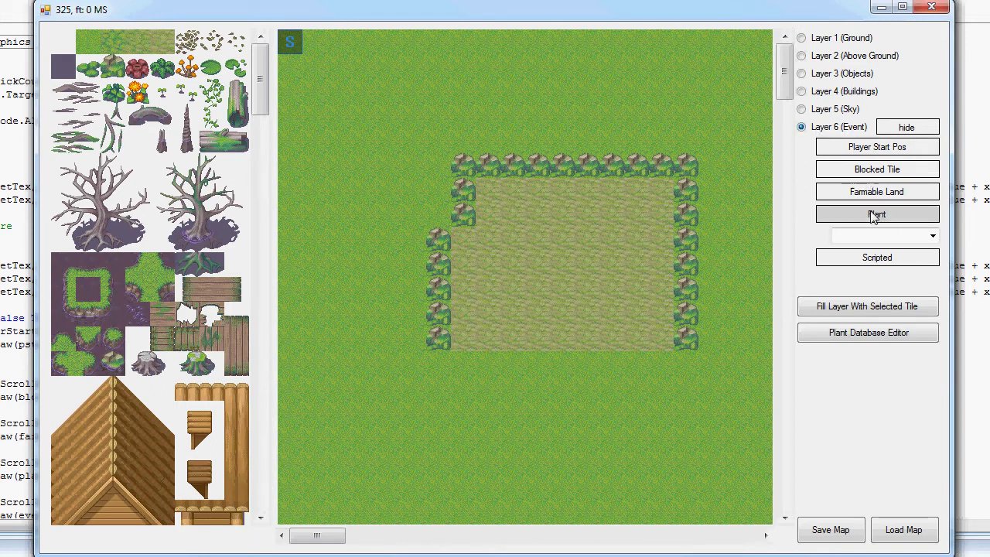
left_click(874, 152)
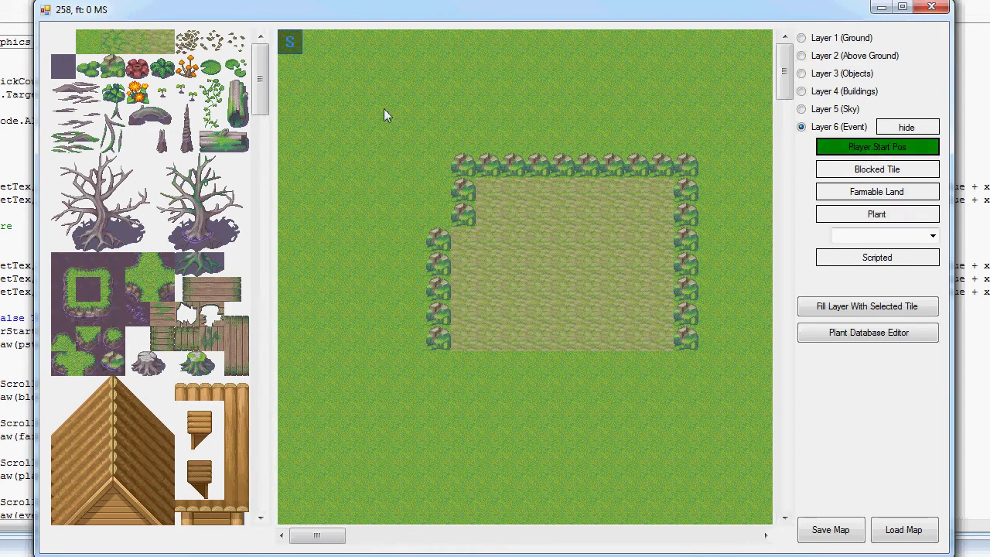
mouse_move(292, 45)
left_mouse_down()
mouse_move(415, 117)
mouse_move(400, 397)
mouse_move(575, 424)
mouse_move(563, 418)
left_mouse_up()
mouse_move(778, 278)
left_mouse_down()
mouse_move(393, 392)
mouse_move(537, 414)
left_mouse_up()
- Mark the rock border as Blocked Tile and the dirt interior as Farmable Land
left_click(877, 175)
mouse_move(439, 339)
left_mouse_down()
mouse_move(444, 247)
mouse_move(495, 166)
mouse_move(665, 166)
mouse_move(686, 209)
mouse_move(692, 333)
left_mouse_up()
left_click(877, 192)
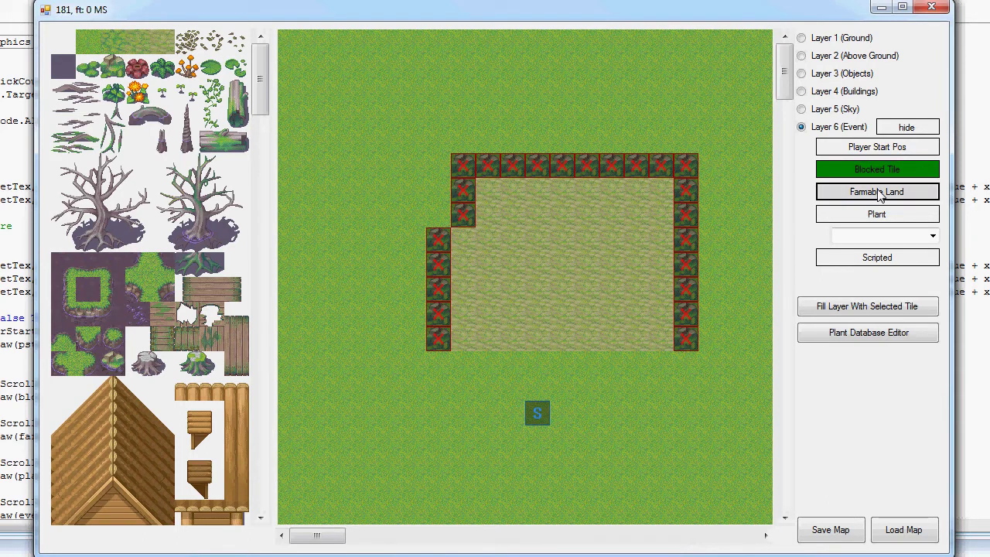
mouse_move(489, 190)
left_mouse_down()
mouse_move(499, 235)
mouse_move(464, 242)
left_mouse_up()
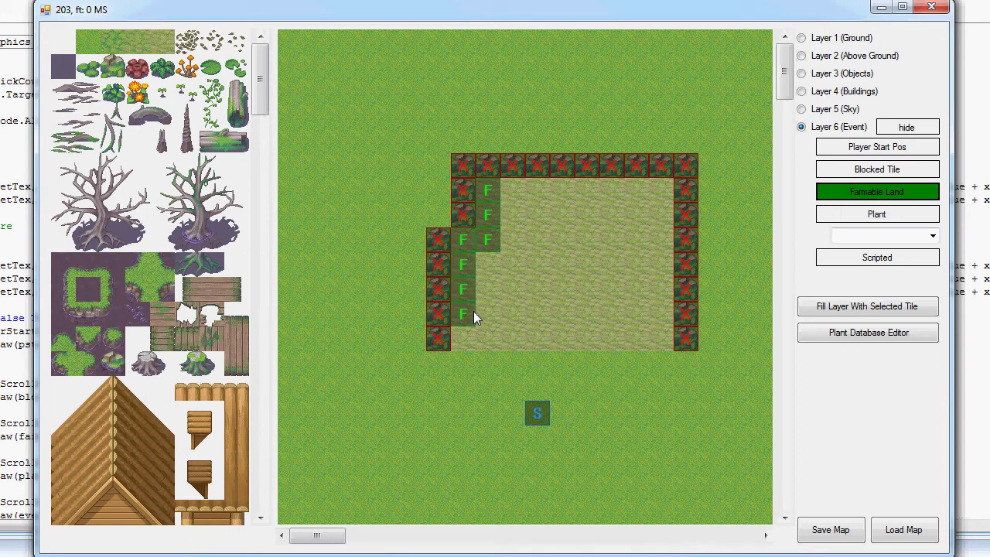
mouse_move(471, 338)
left_mouse_down()
mouse_move(637, 340)
mouse_move(656, 323)
mouse_move(653, 240)
left_mouse_up()
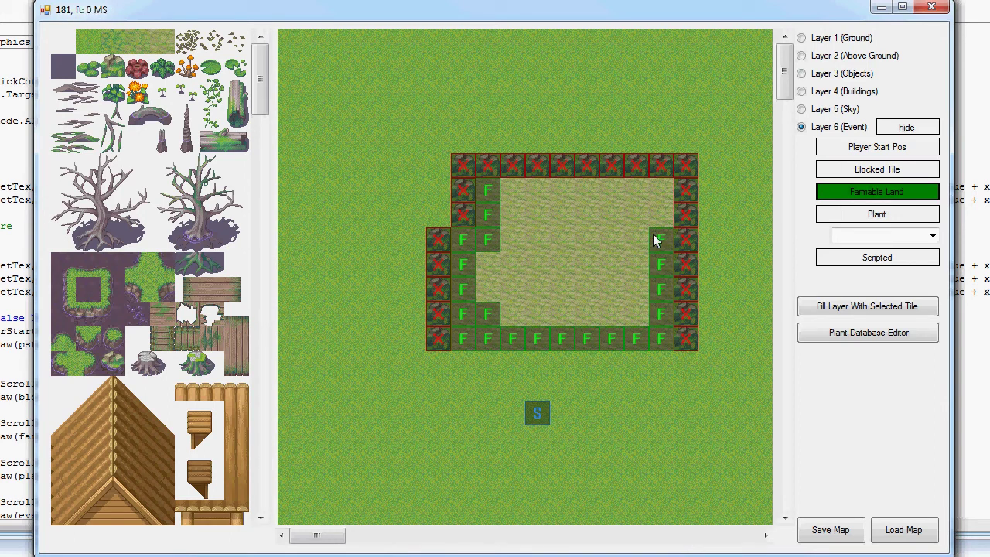
mouse_move(517, 200)
left_mouse_down()
mouse_move(633, 226)
mouse_move(619, 237)
mouse_move(527, 242)
mouse_move(495, 284)
mouse_move(516, 288)
mouse_move(516, 308)
mouse_move(540, 280)
mouse_move(557, 308)
mouse_move(640, 305)
mouse_move(642, 275)
mouse_move(576, 266)
mouse_move(601, 290)
mouse_move(602, 327)
left_mouse_up()
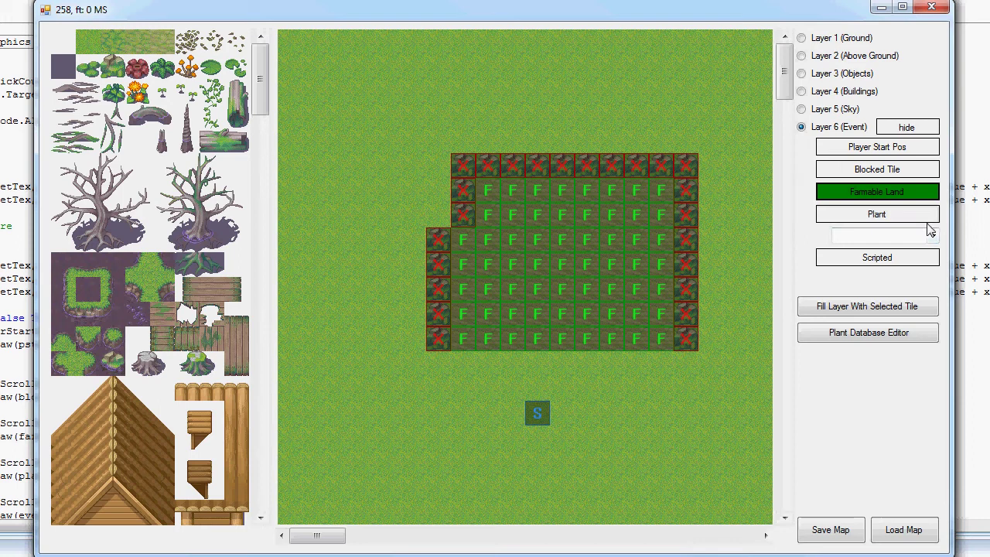
left_click(869, 334)
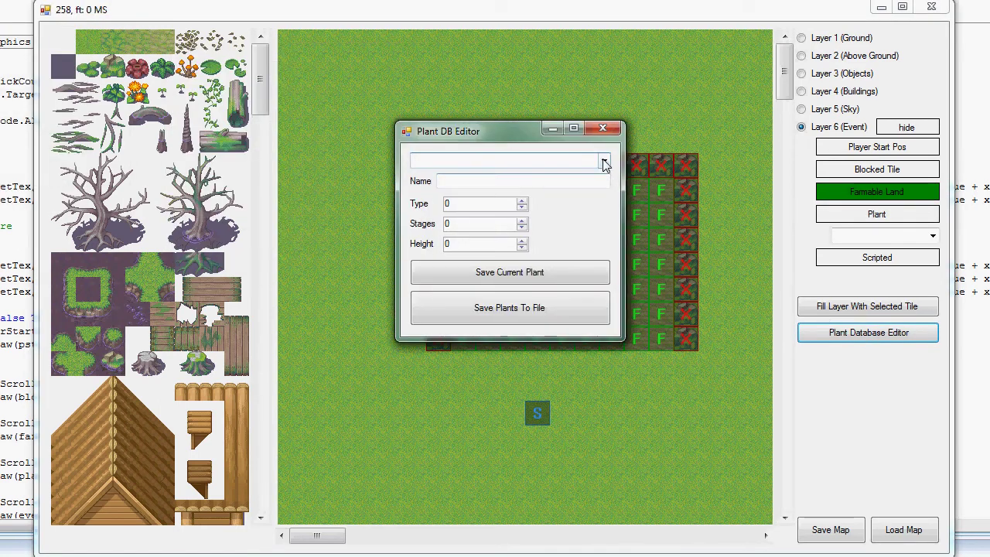
left_click(604, 160)
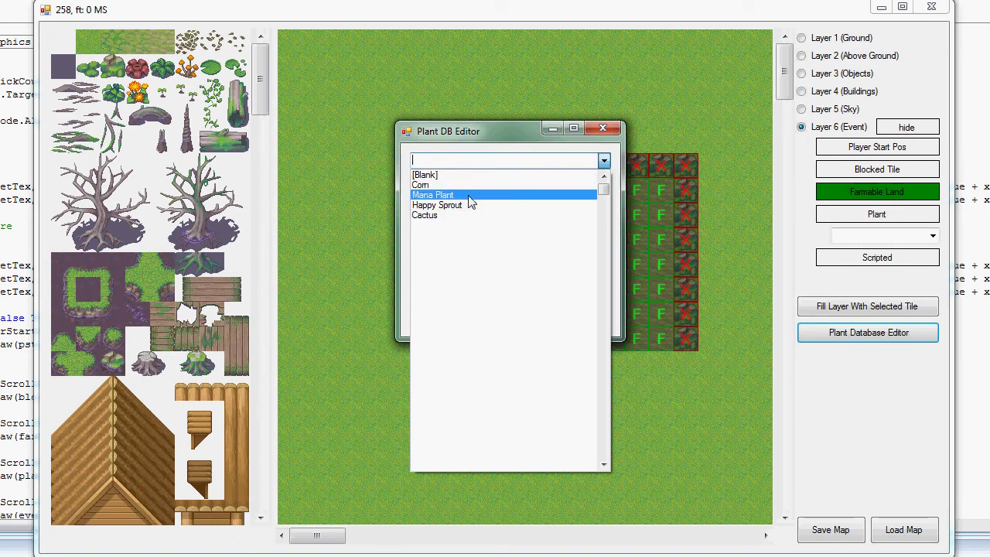
left_click(469, 195)
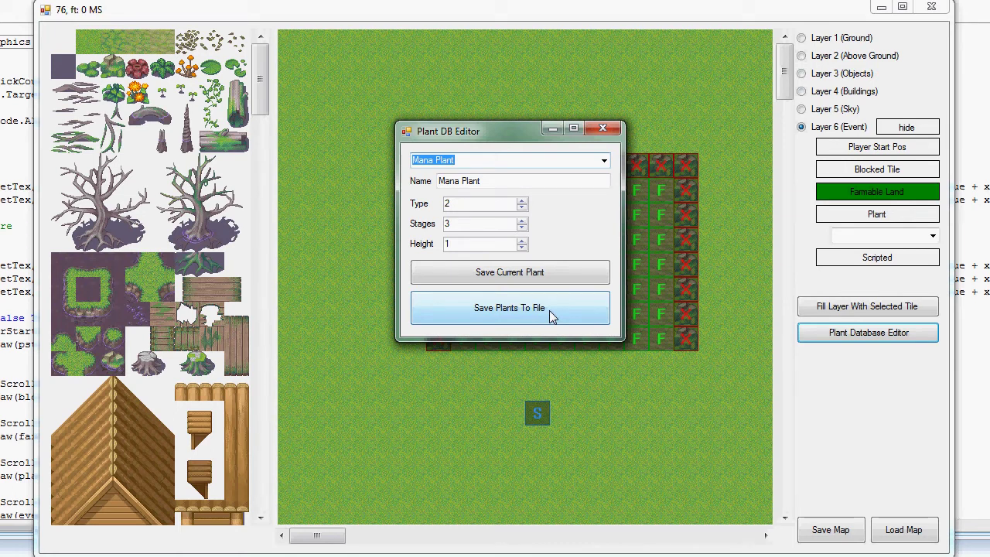
left_click(606, 132)
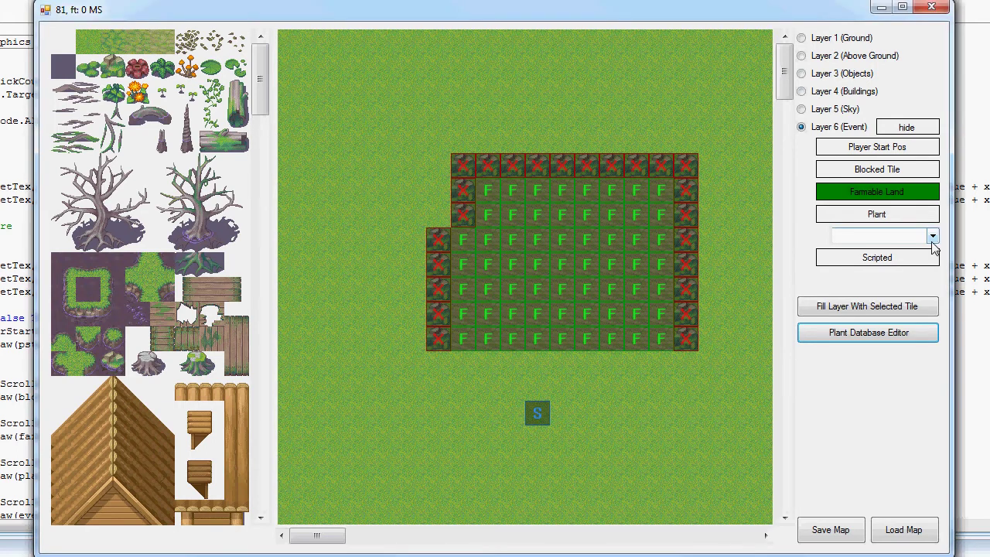
- Paint four Happy Sprout plant tiles right of the player start marker
left_click(931, 236)
left_click(886, 270)
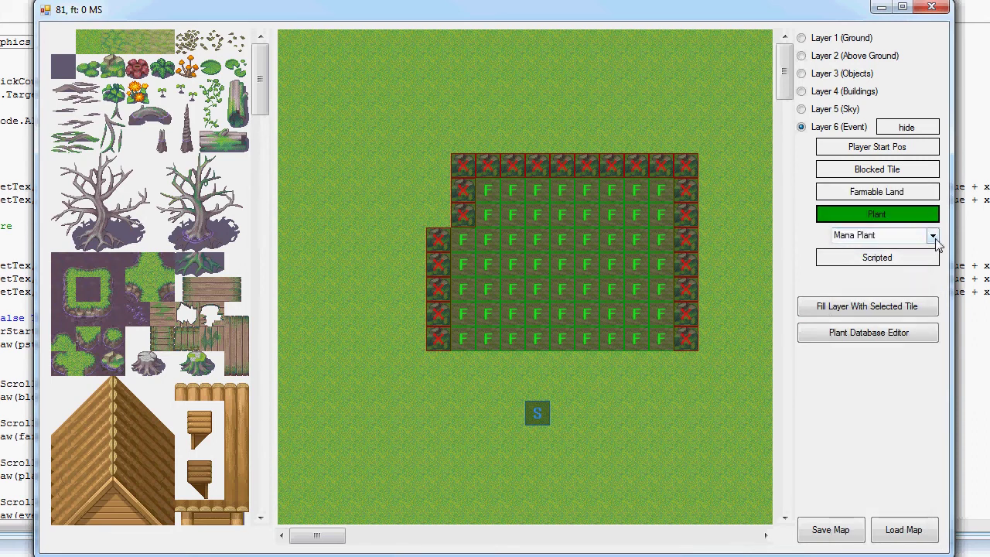
left_click(931, 236)
left_click(859, 260)
left_click_drag(623, 397, 686, 391)
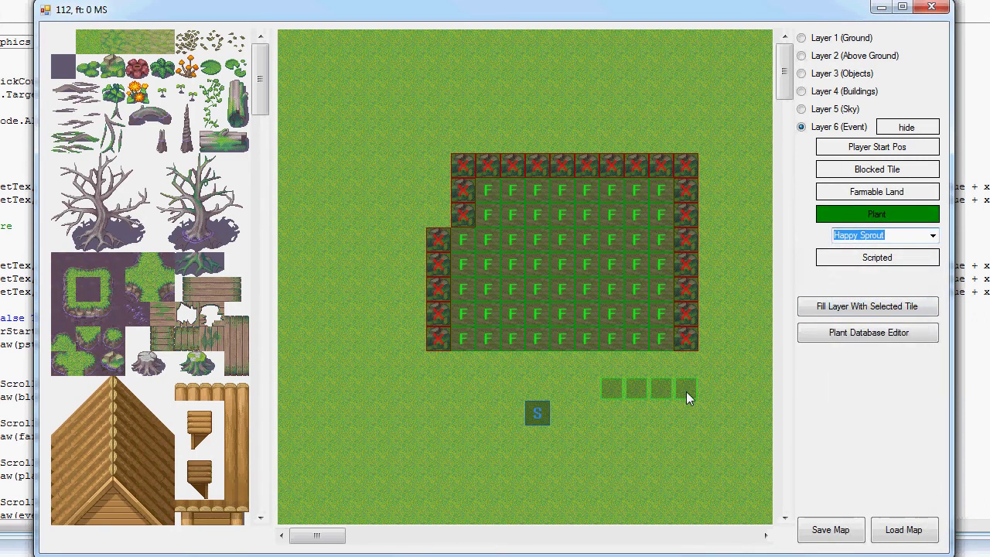
- Extend the row with Cactus and paint another row of Mana Plant tiles
left_click(931, 240)
left_click(859, 261)
left_click_drag(670, 417, 686, 415)
left_click(932, 236)
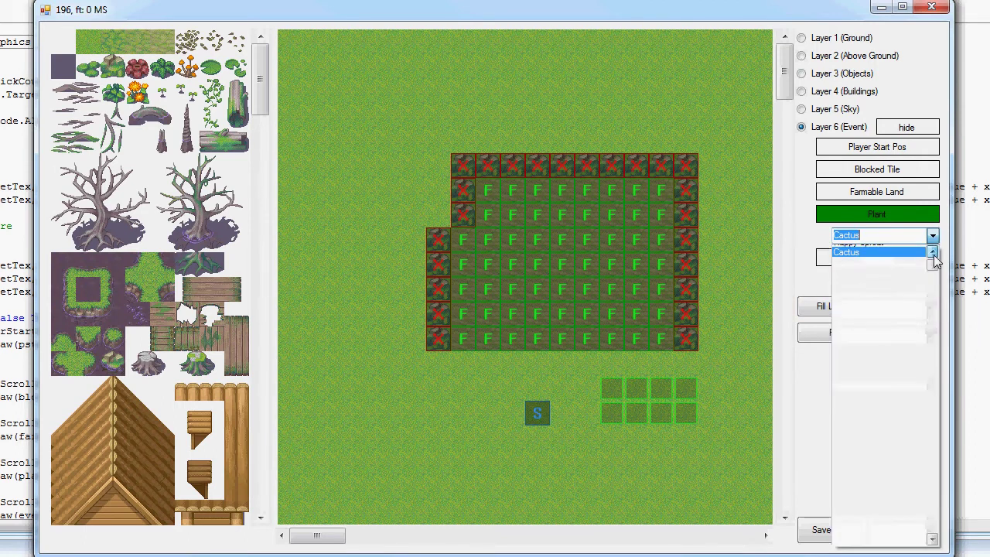
left_click(934, 254)
left_click(890, 262)
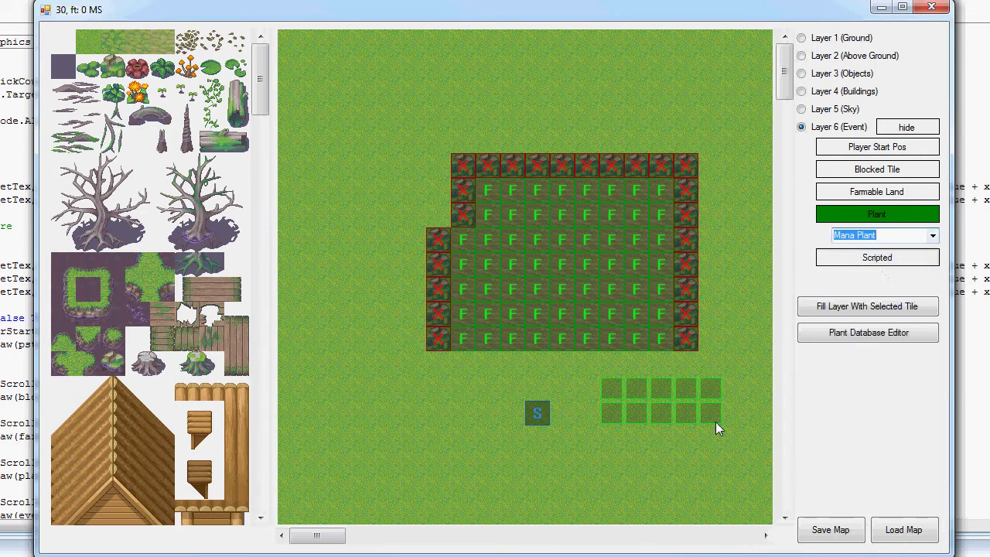
left_click_drag(716, 422, 643, 441)
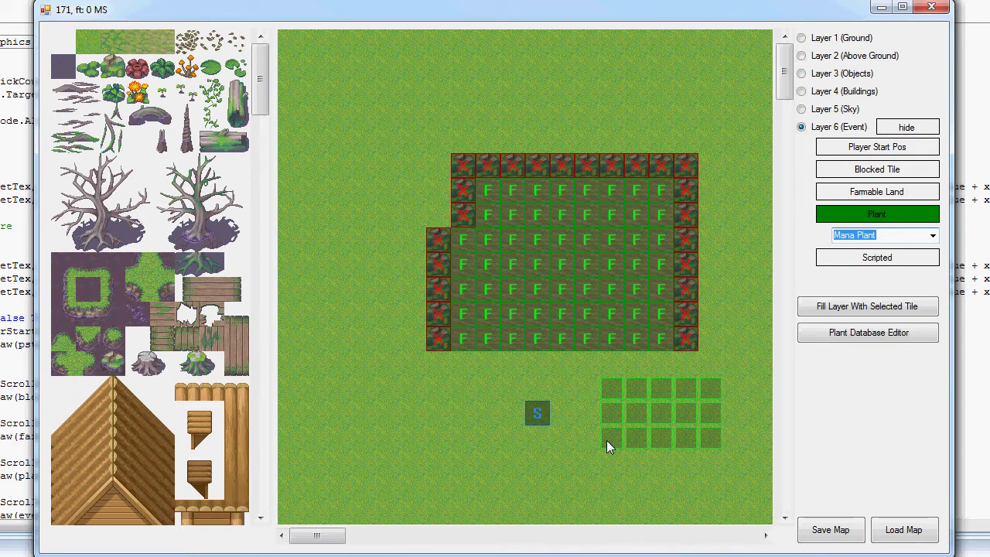
- Choose Scripted tiles and write 'This is a simple test' in the On_PlayerStep script
left_click(888, 267)
left_click_drag(44, 40, 380, 131)
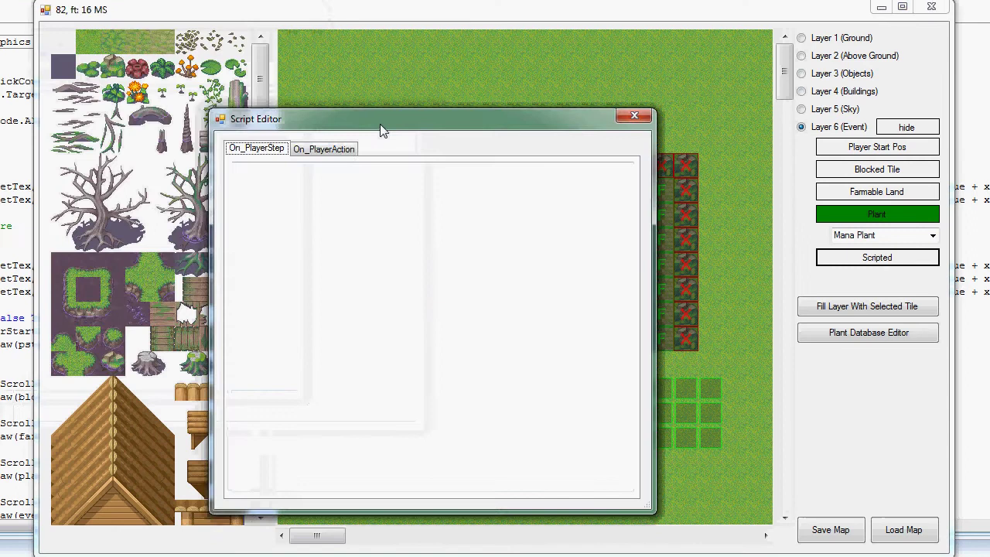
left_click(303, 179)
type("This is")
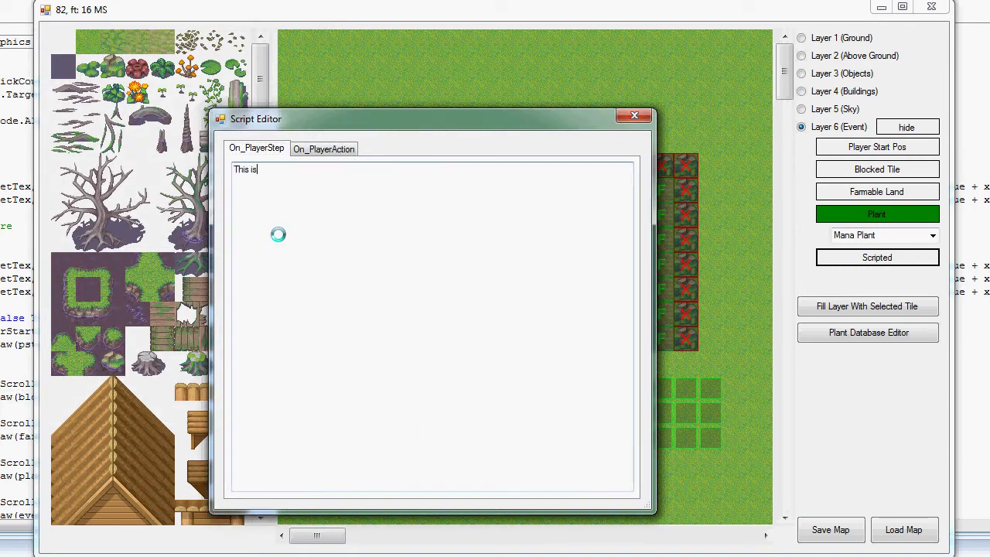
type(" a simple test")
- Duplicate the script line and paste the lines into the On_PlayerAction script
key("ctrl+a")
key("ctrl+c")
key("End")
key("Return")
key("ctrl+v")
key("Return")
key("ctrl+v")
key("Return")
key("ctrl+v")
key("Return")
key("ctrl+v")
key("Return")
key("ctrl+v")
key("shift+Up")
key("shift+Up")
key("shift+Up")
key("shift+Up")
key("shift+Up")
key("shift+Home")
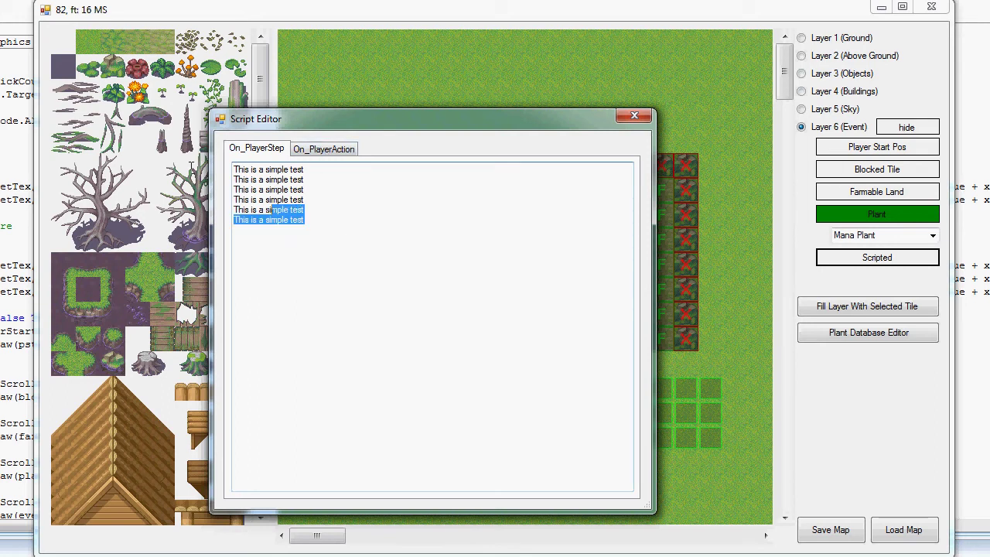
key("ctrl+c")
left_click(302, 148)
left_click(310, 188)
key("ctrl+v")
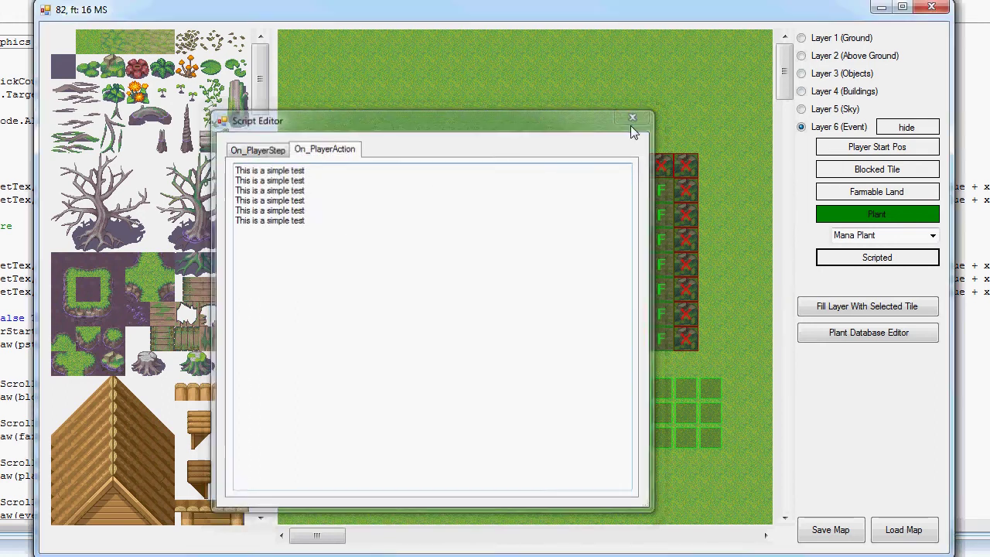
left_click(635, 117)
- Place the scripted E tiles left of the player start and check the On_PlayerStep script
left_click(455, 406)
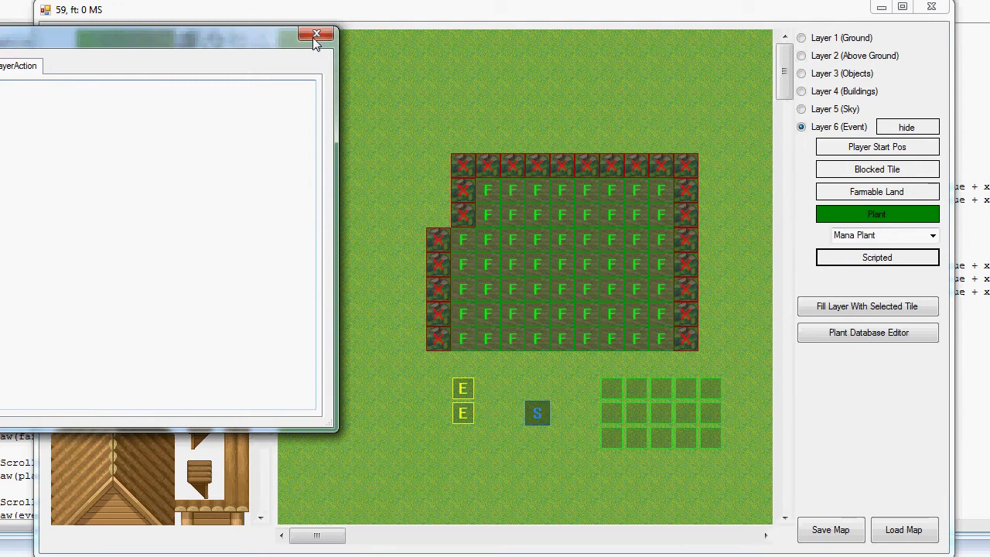
left_click(429, 386)
left_click(488, 413)
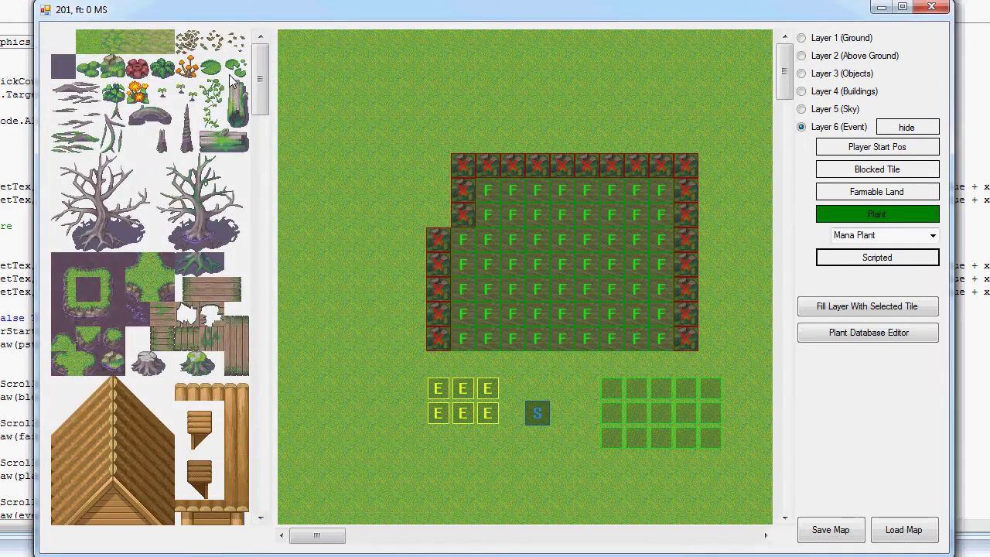
left_click(488, 388)
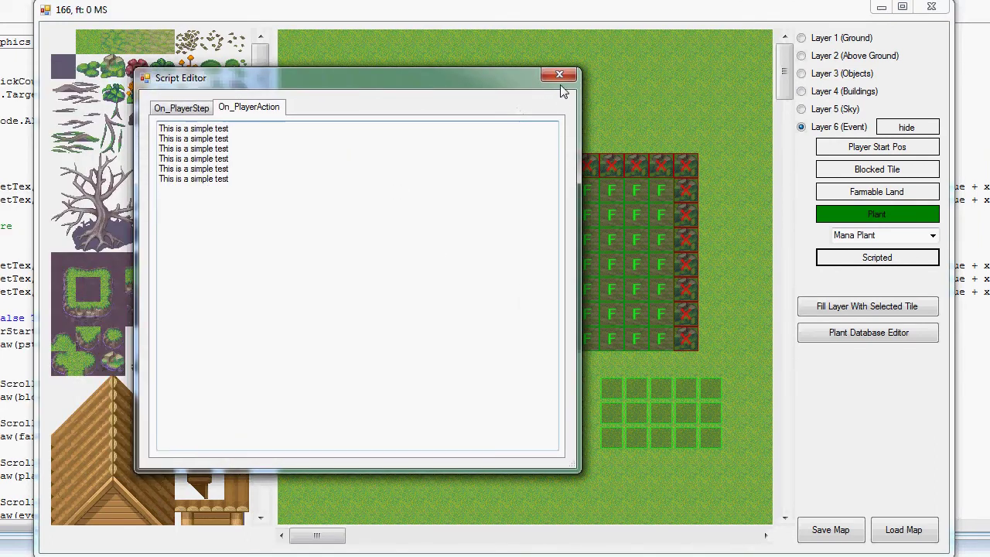
left_click(195, 110)
left_click(559, 74)
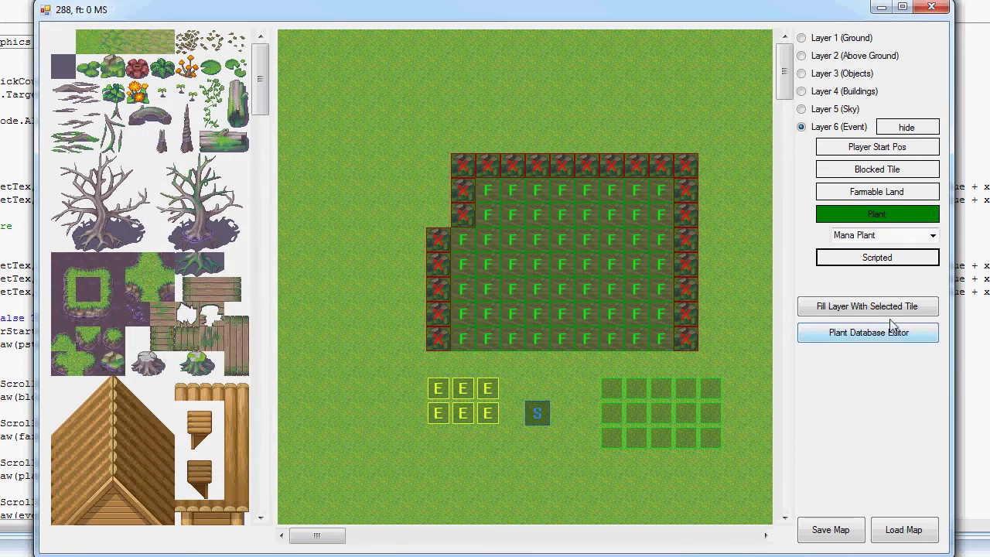
- Save the map under the entered map name
left_click(809, 528)
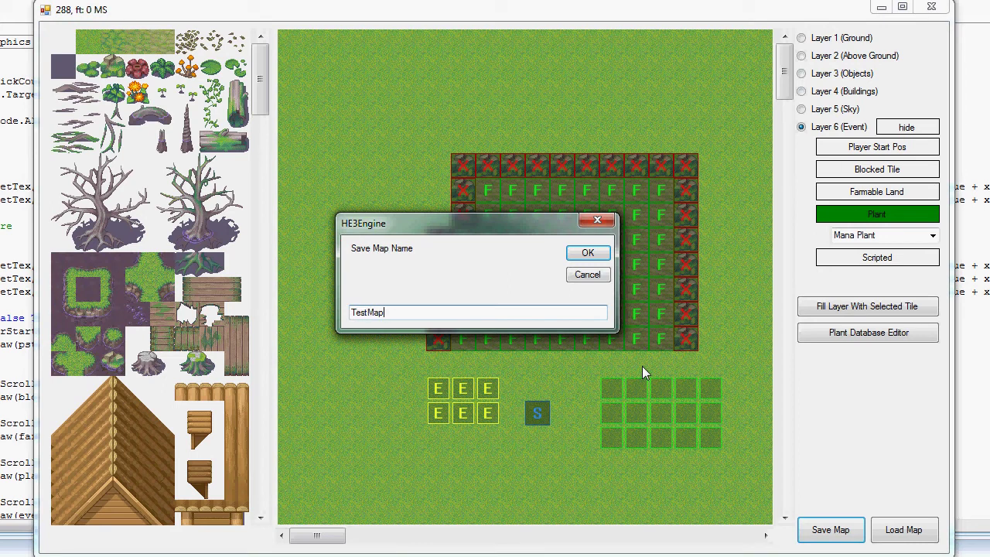
key("ctrl+a")
left_click(599, 257)
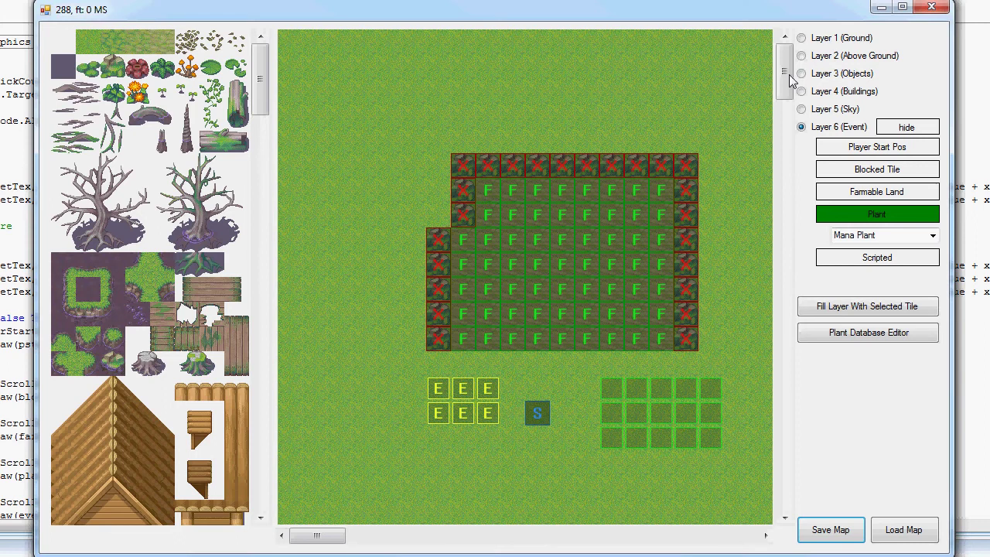
mouse_move(784, 77)
left_mouse_down()
mouse_move(785, 122)
mouse_move(785, 77)
left_mouse_up()
- On the ground layer, paint rock tiles spelling 'Hi' in an empty map area
left_click(822, 38)
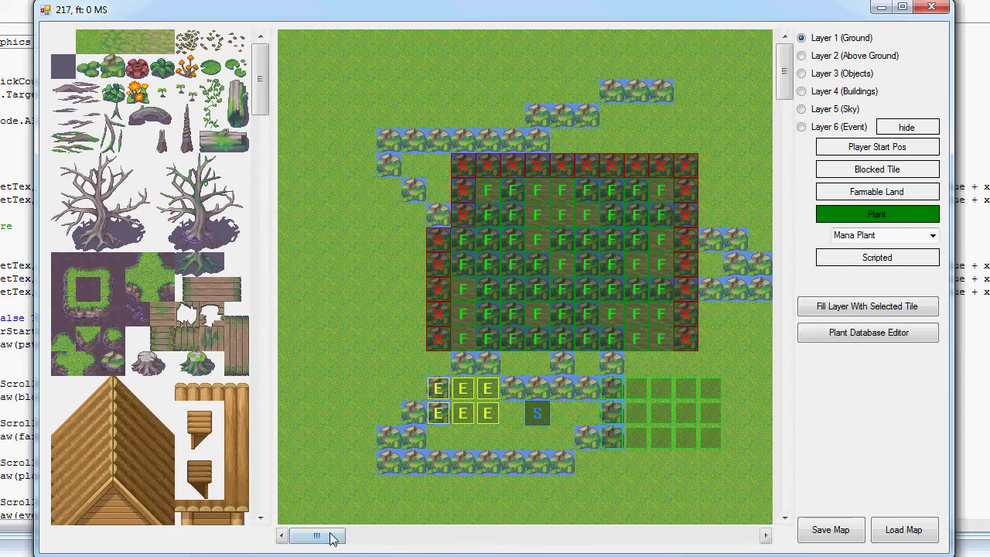
left_click_drag(309, 534, 445, 535)
left_click_drag(784, 72, 783, 232)
left_click_drag(386, 182, 389, 341)
left_click_drag(505, 159, 513, 340)
left_click_drag(414, 266, 514, 266)
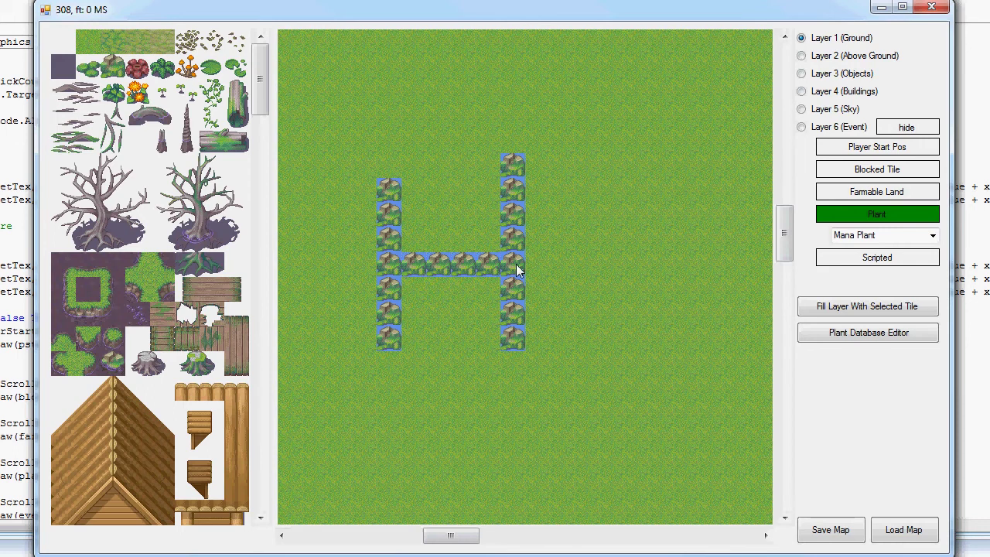
left_click_drag(662, 263, 661, 313)
left_click(904, 531)
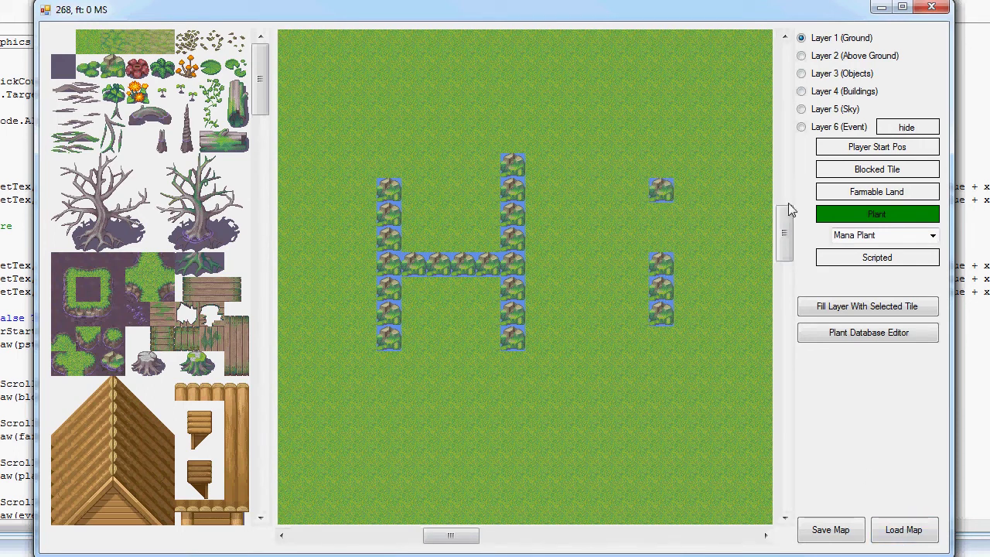
- Reload the saved map by entering its name in the Load Map Name dialog
left_click_drag(456, 536, 329, 535)
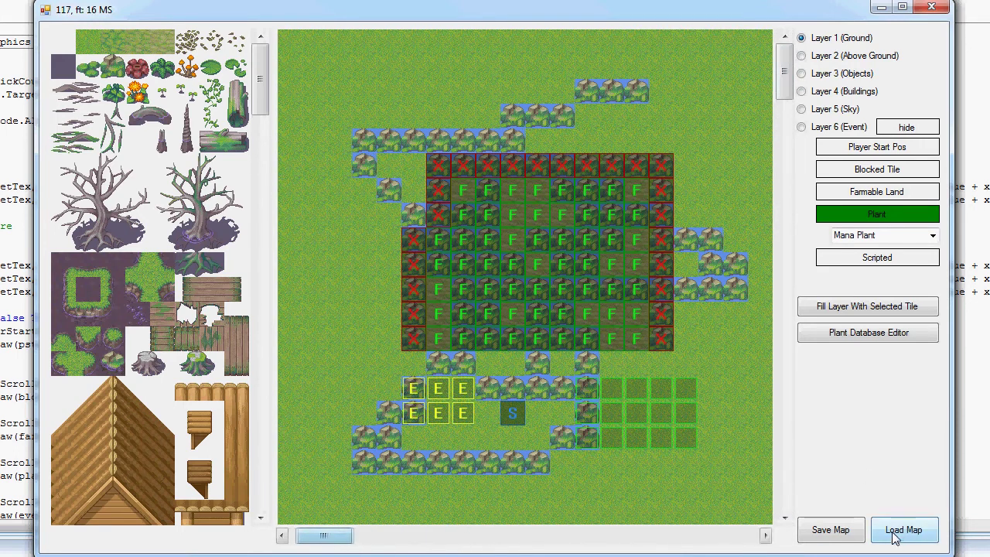
left_click(903, 531)
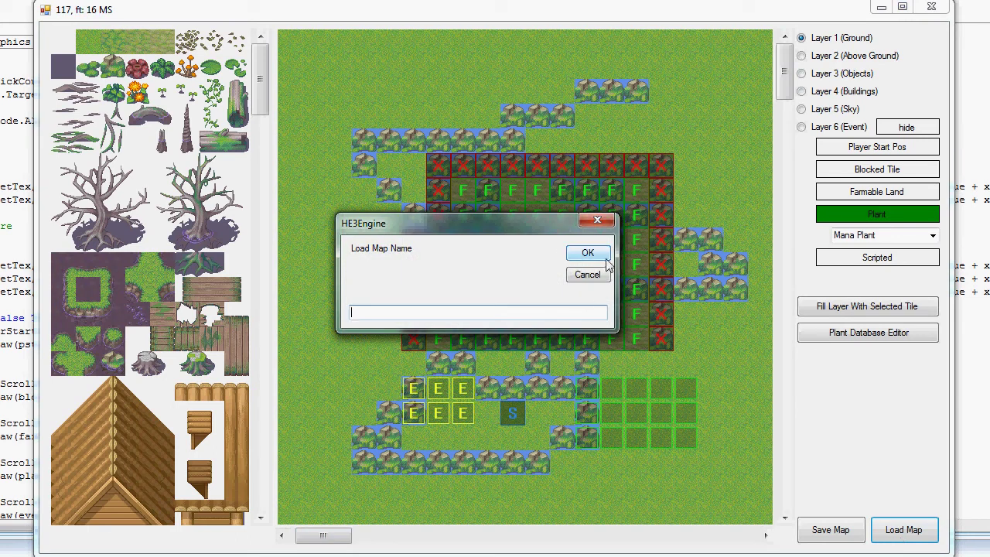
key("ctrl+v")
left_click(588, 253)
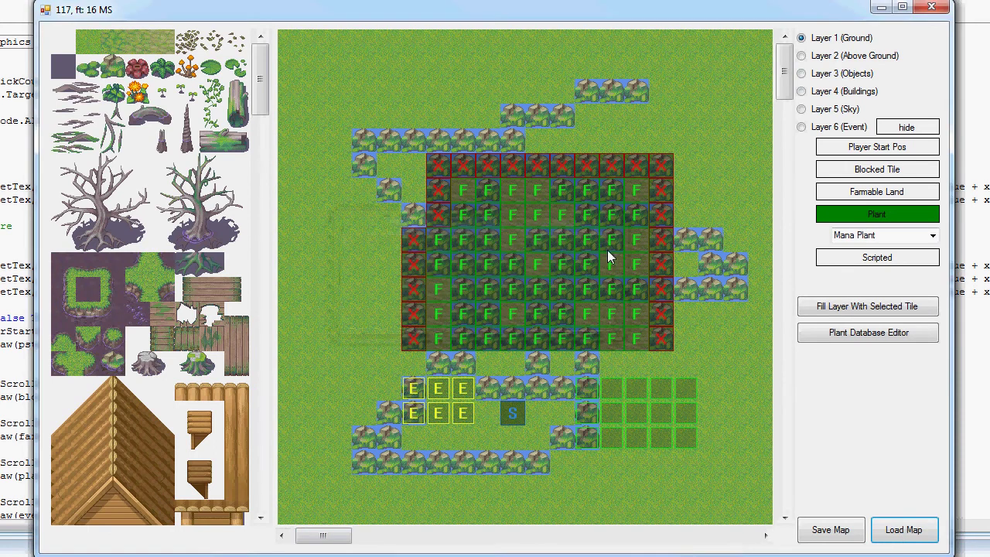